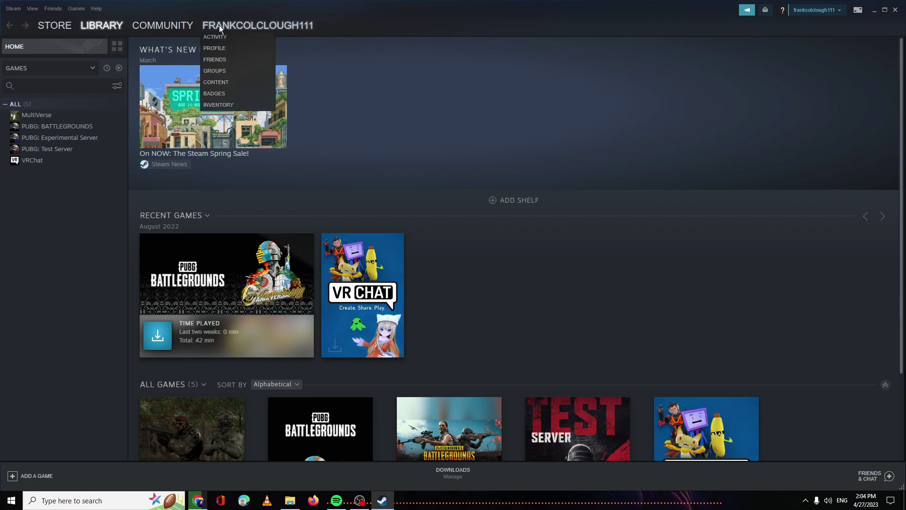
Step: Open the Steam account menu from the account name at the top right
{"action": "mouse_move", "coordinate": [218, 18]}
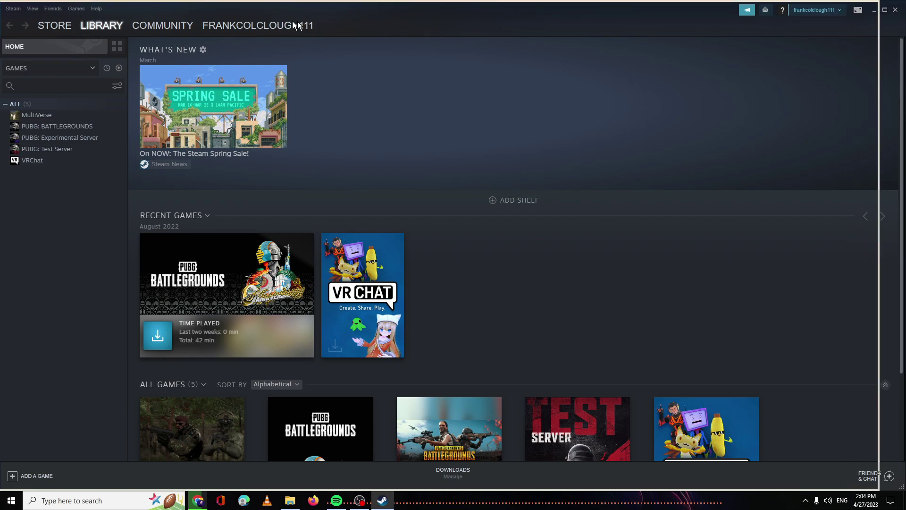
{"action": "left_click", "coordinate": [833, 11]}
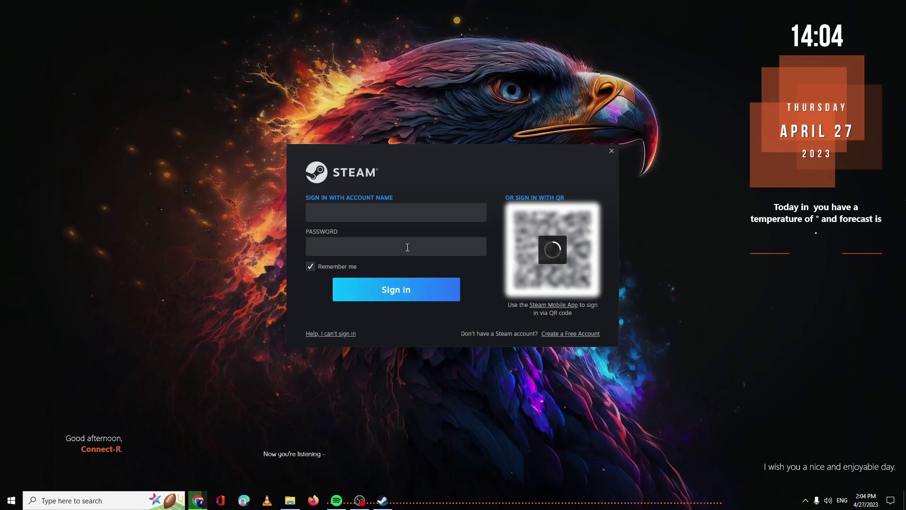
Step: Enter the Steam account name and password and submit the sign-in
{"action": "left_click", "coordinate": [398, 206]}
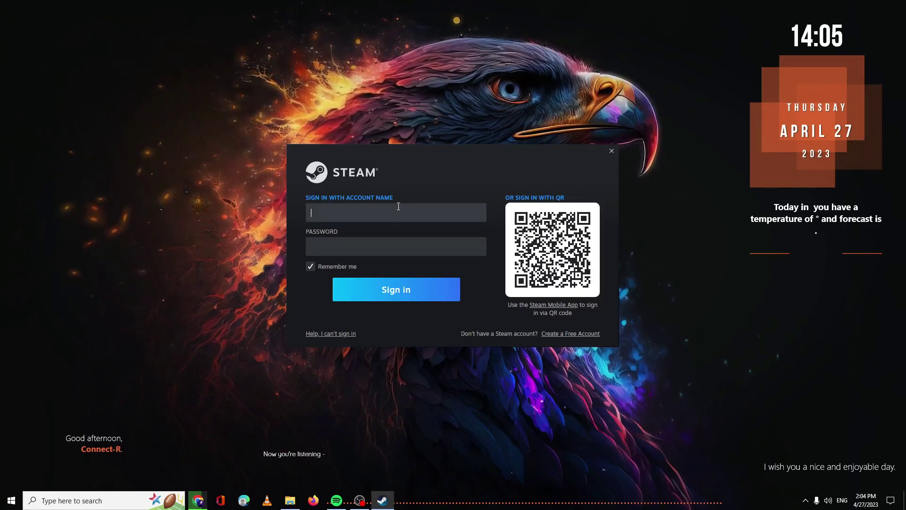
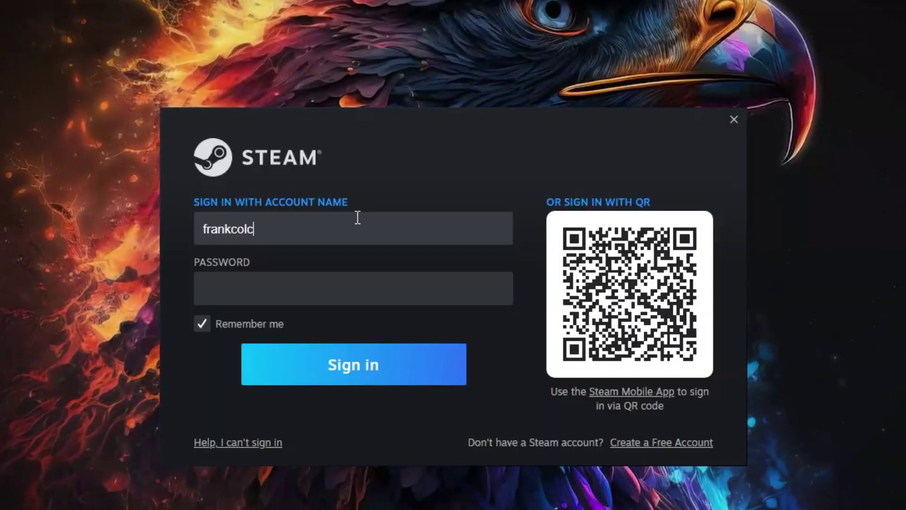
{"action": "left_click", "coordinate": [327, 290]}
{"action": "type", "text": "•"}
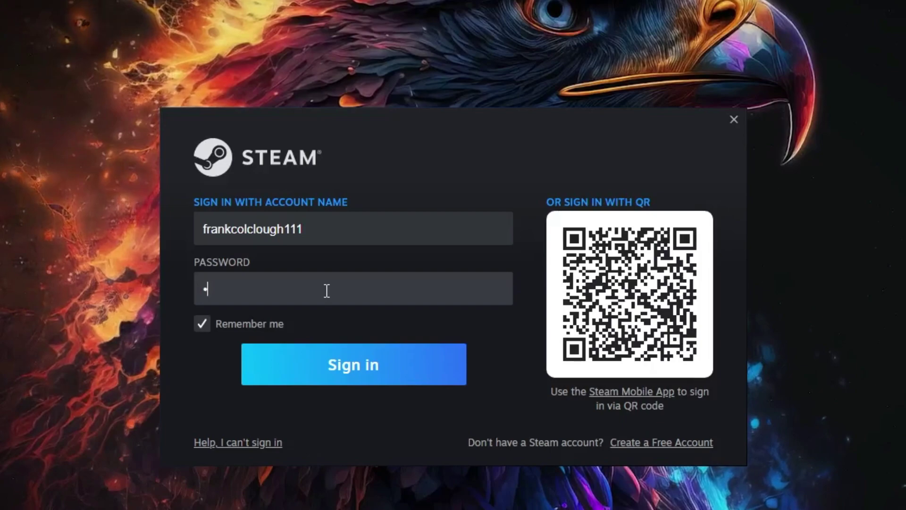
{"action": "type", "text": "••••••••••"}
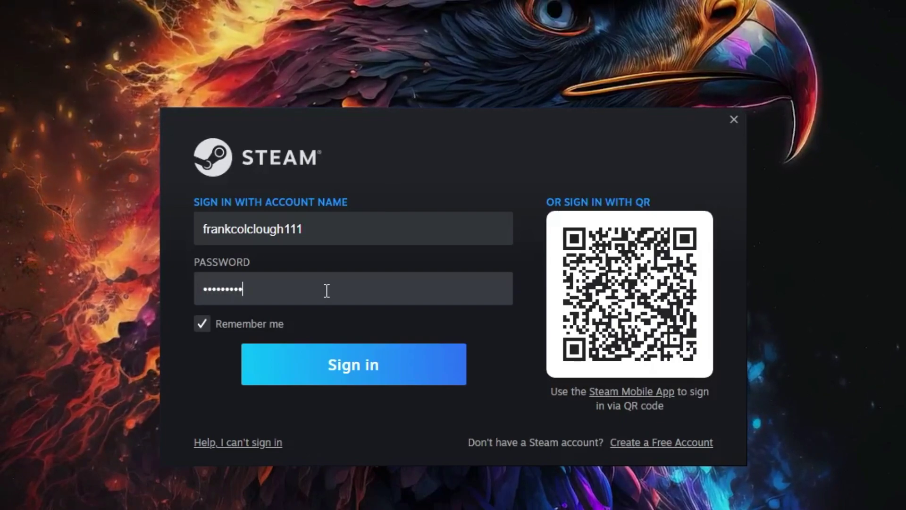
{"action": "left_click", "coordinate": [344, 377]}
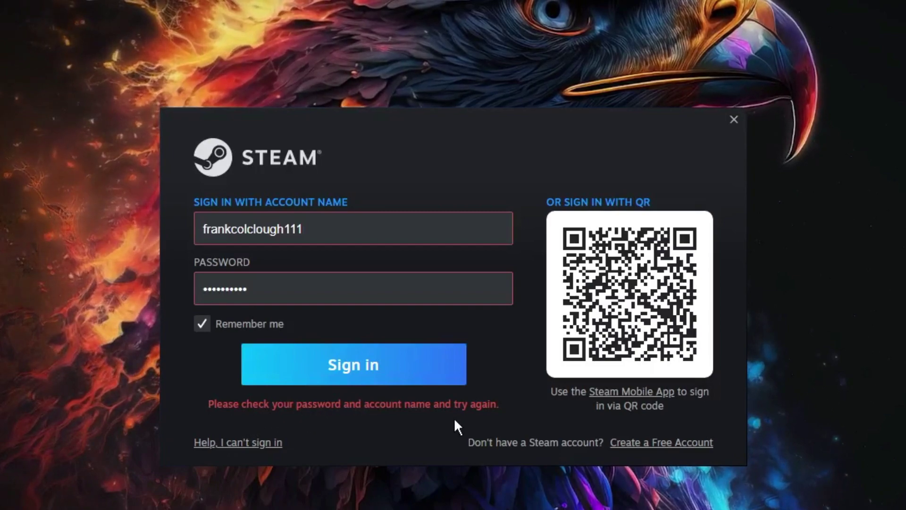
Step: Recheck the typed account name after the sign-in is rejected
{"action": "left_click", "coordinate": [364, 231]}
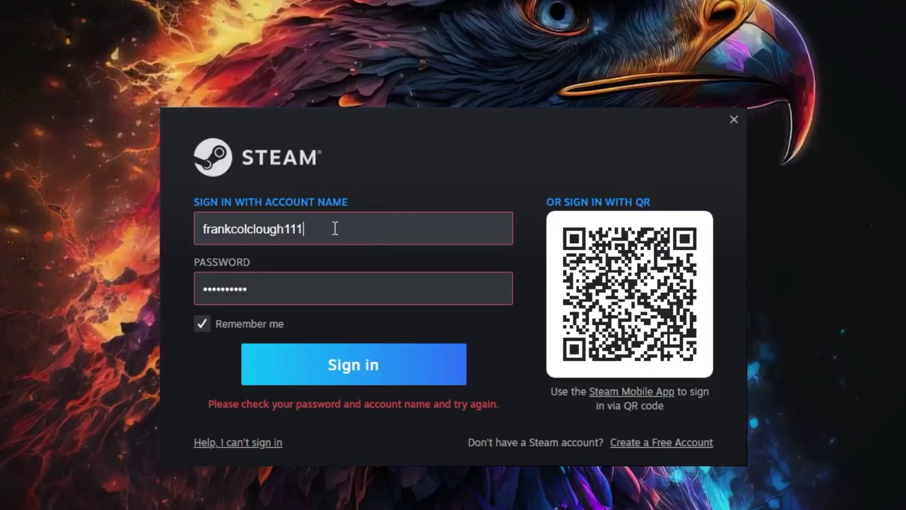
{"action": "key", "text": "shift+Left"}
{"action": "key", "text": "shift+Left"}
{"action": "key", "text": "shift+Left"}
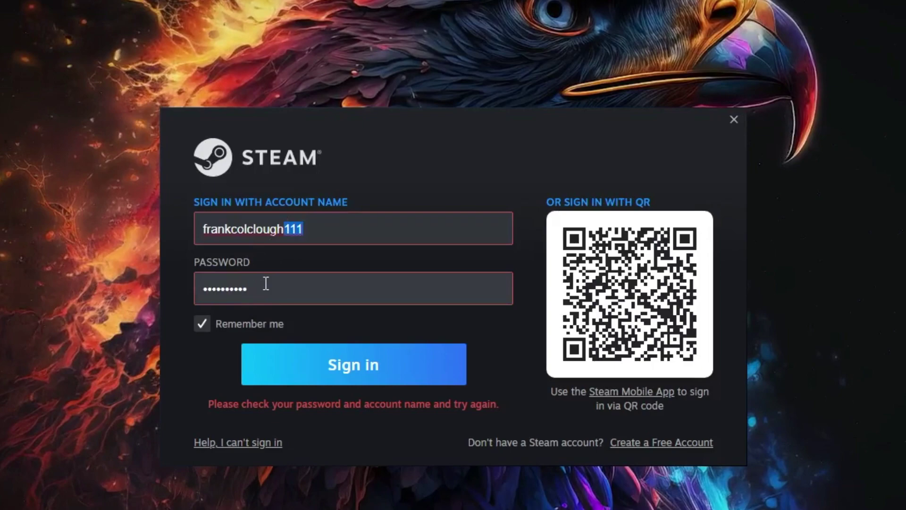
{"action": "left_click", "coordinate": [333, 229]}
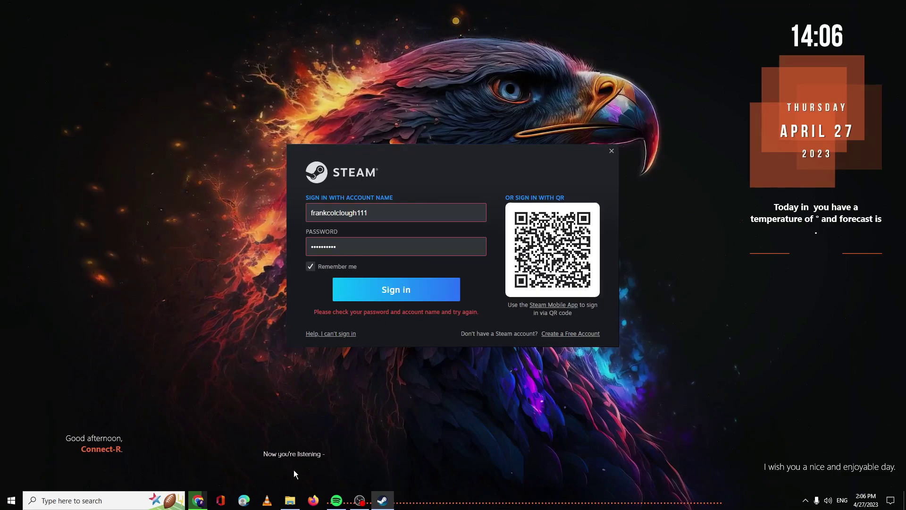
Step: In File Explorer, go from This PC through Local Disk (C:) into Program Files (x86)
{"action": "left_click", "coordinate": [289, 499]}
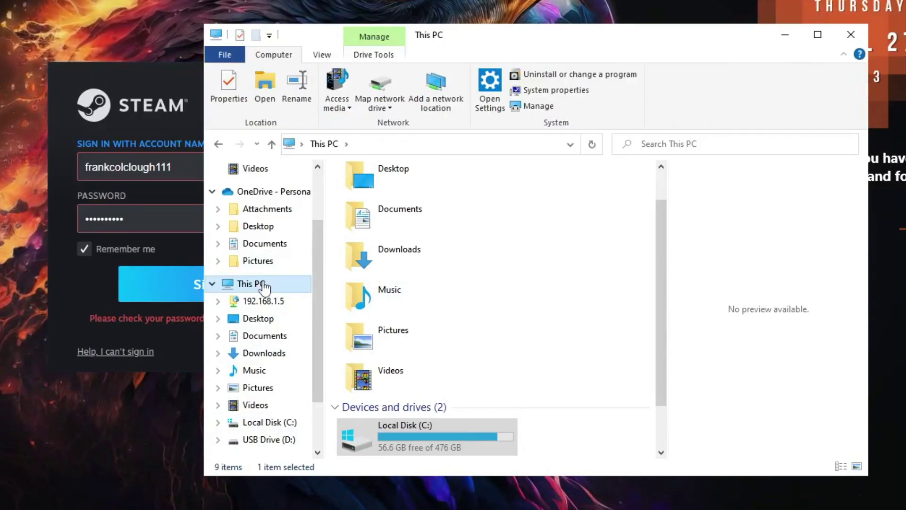
{"action": "left_click", "coordinate": [257, 283]}
{"action": "scroll", "coordinate": [414, 311], "scroll_direction": "down", "scroll_amount": 1}
{"action": "double_click", "coordinate": [414, 370]}
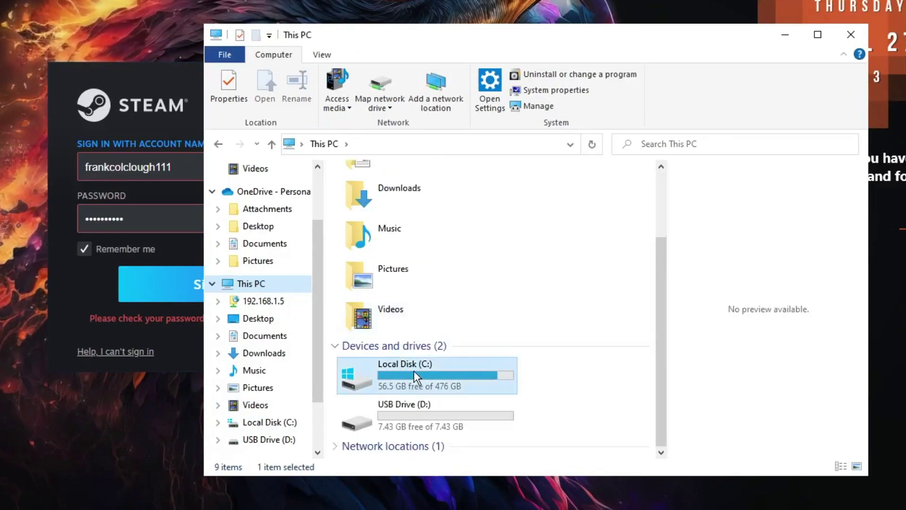
{"action": "left_click", "coordinate": [401, 329]}
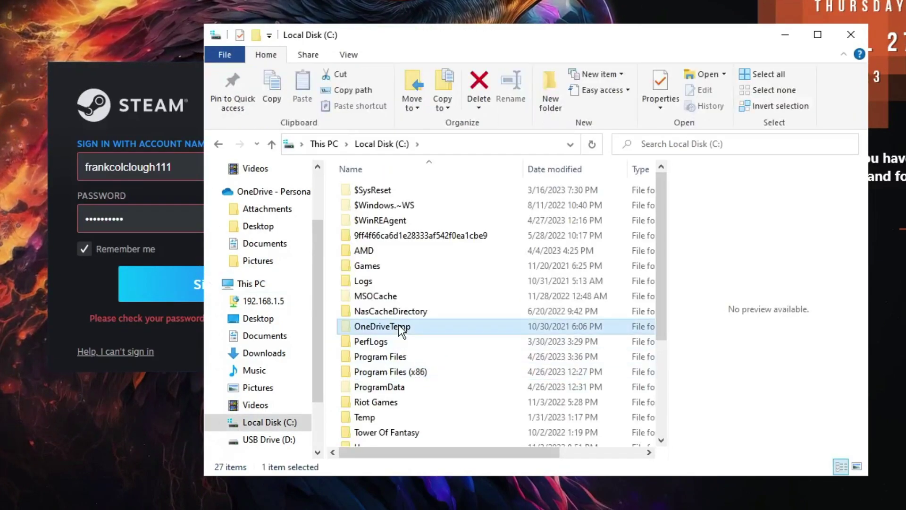
{"action": "left_click", "coordinate": [391, 373]}
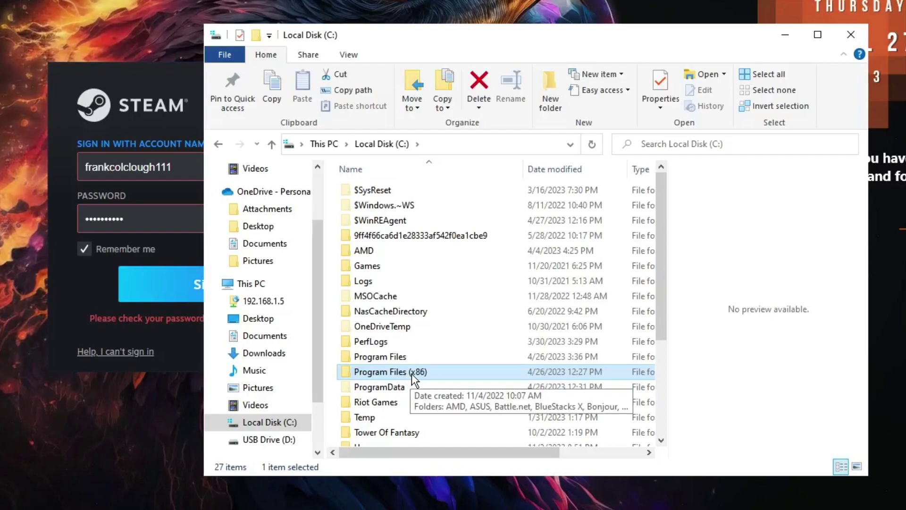
{"action": "double_click", "coordinate": [411, 373]}
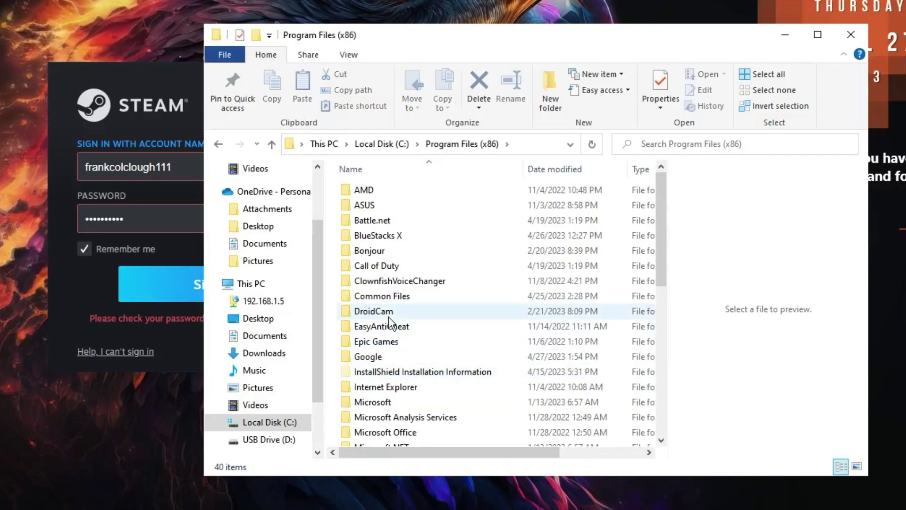
Step: Open steam\config and open config.vdf in Notepad
{"action": "left_click", "coordinate": [386, 268]}
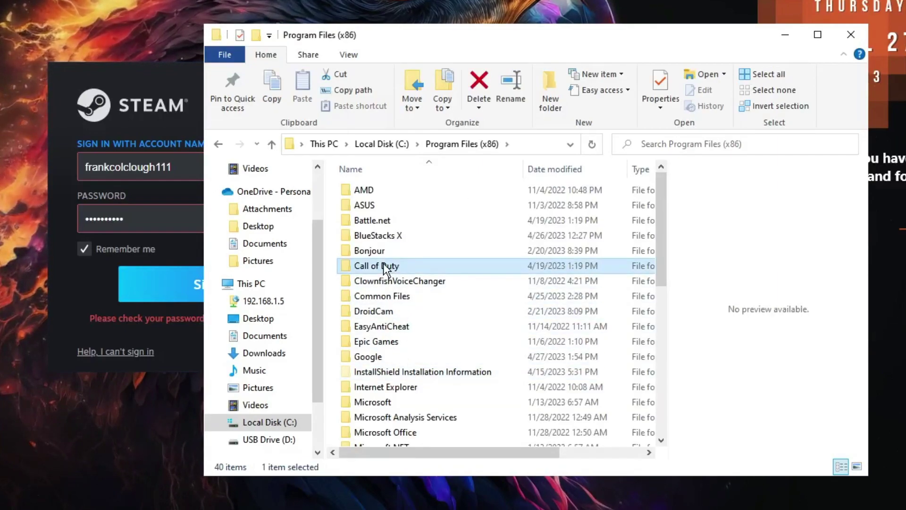
{"action": "scroll", "coordinate": [383, 264], "scroll_direction": "down", "scroll_amount": 7}
{"action": "left_click", "coordinate": [383, 261]}
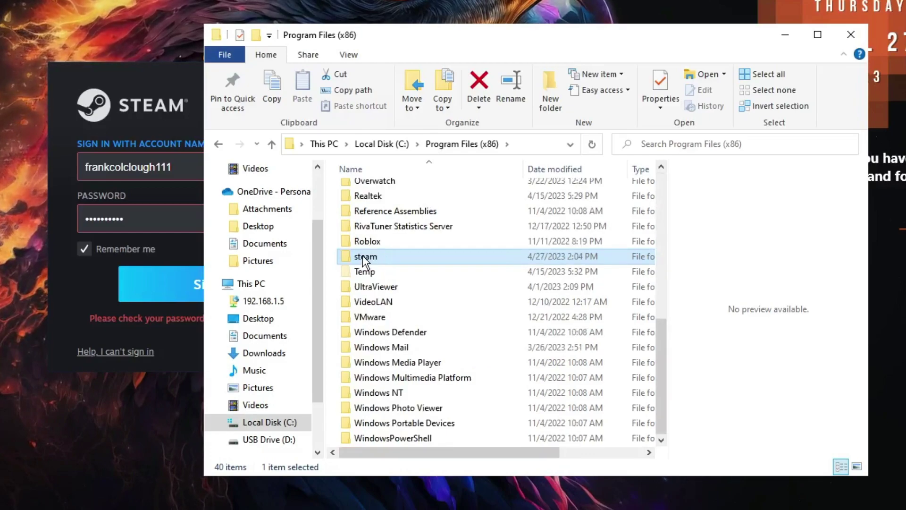
{"action": "double_click", "coordinate": [367, 256]}
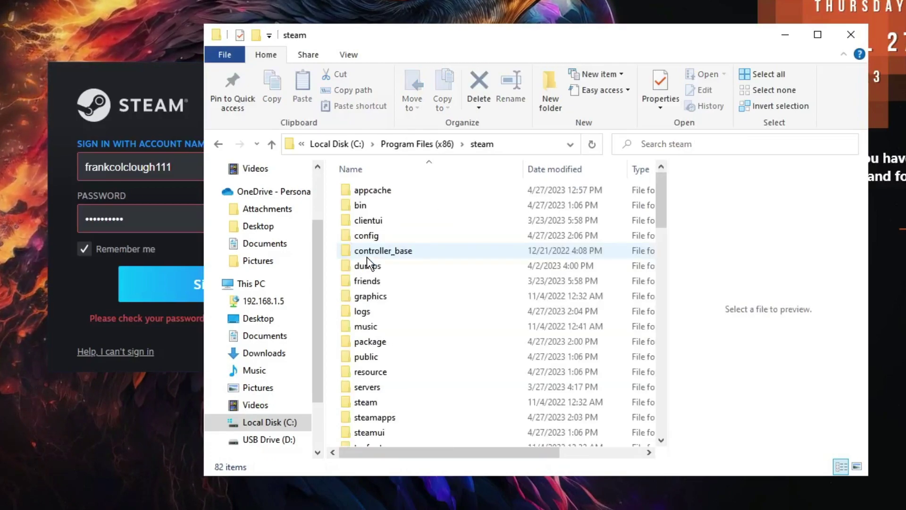
{"action": "double_click", "coordinate": [381, 236]}
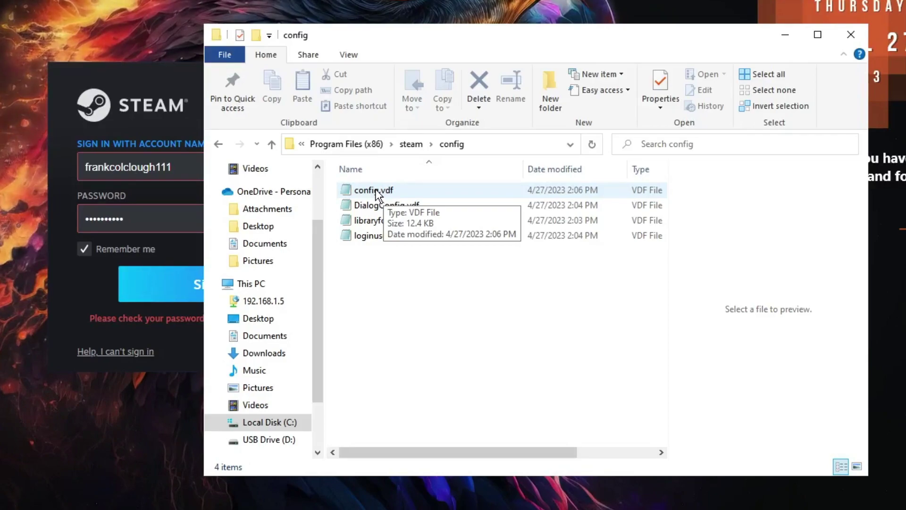
{"action": "double_click", "coordinate": [376, 193]}
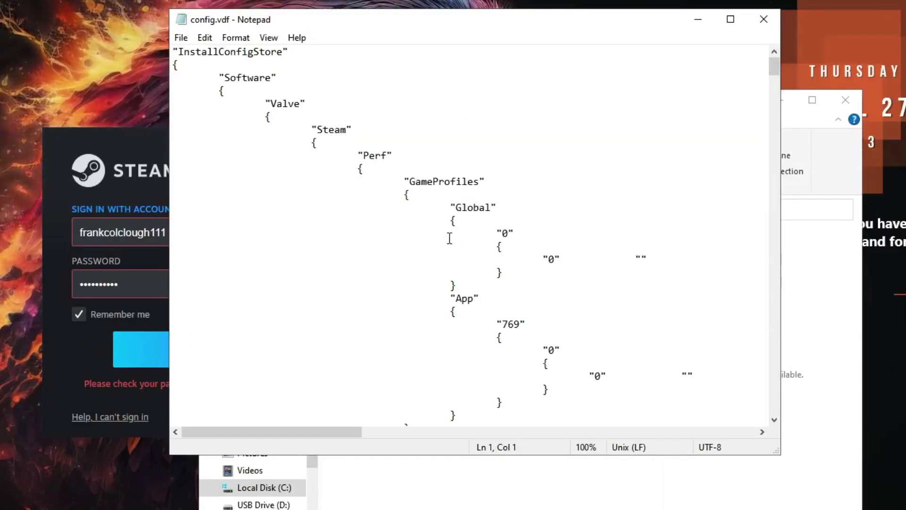
Step: Scroll through config.vdf, then open Notepad's Edit menu to reach Find
{"action": "scroll", "coordinate": [439, 240], "scroll_direction": "down", "scroll_amount": 3}
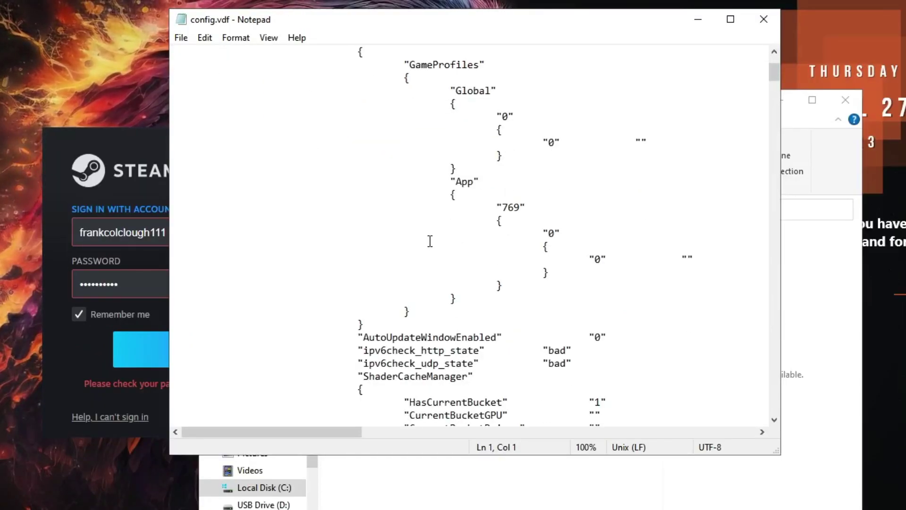
{"action": "scroll", "coordinate": [430, 240], "scroll_direction": "down", "scroll_amount": 6}
{"action": "scroll", "coordinate": [430, 240], "scroll_direction": "down", "scroll_amount": 13}
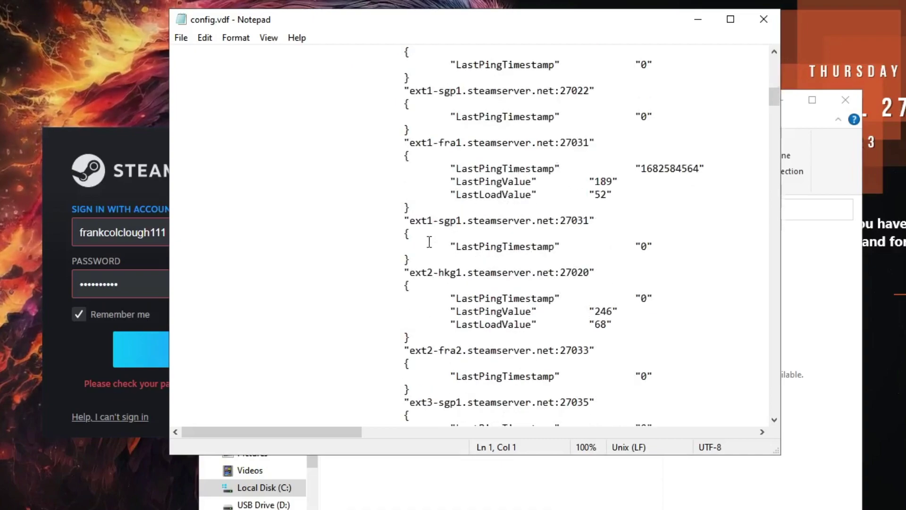
{"action": "scroll", "coordinate": [427, 243], "scroll_direction": "down", "scroll_amount": 4}
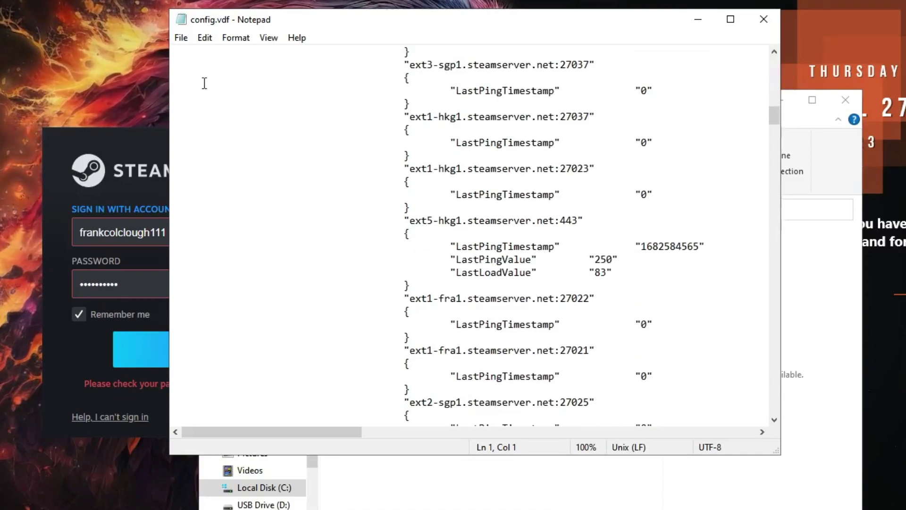
{"action": "left_click", "coordinate": [255, 91]}
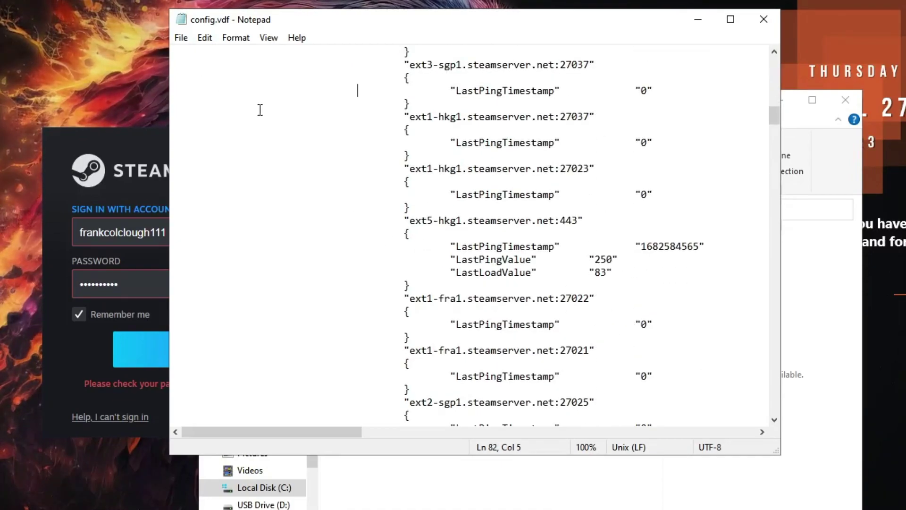
{"action": "left_click", "coordinate": [205, 40]}
Step: Search config.vdf for "accounts" to jump to the Accounts section
{"action": "left_click", "coordinate": [237, 159]}
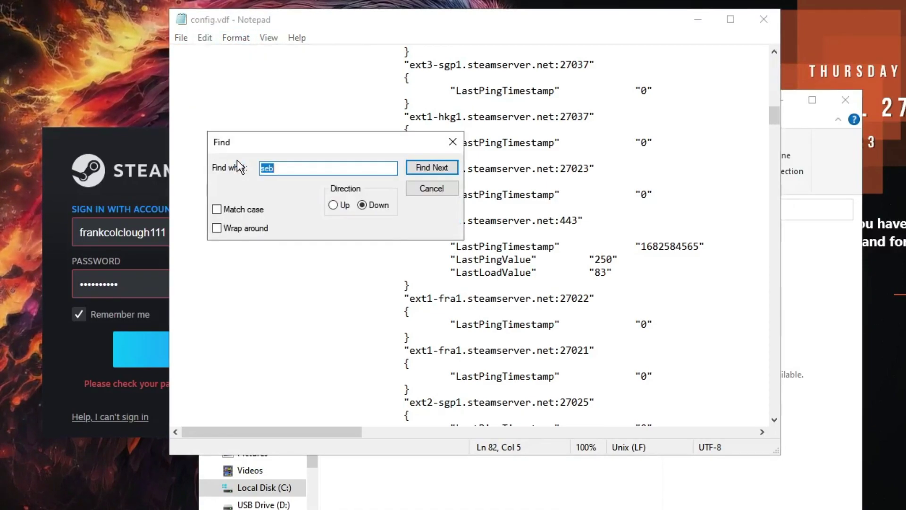
{"action": "type", "text": "accou"}
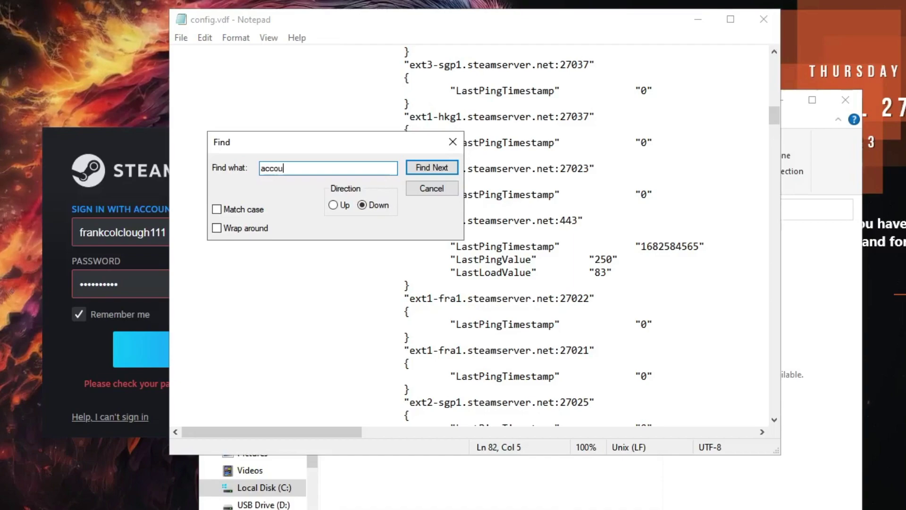
{"action": "type", "text": "ccounts"}
{"action": "left_click", "coordinate": [432, 168]}
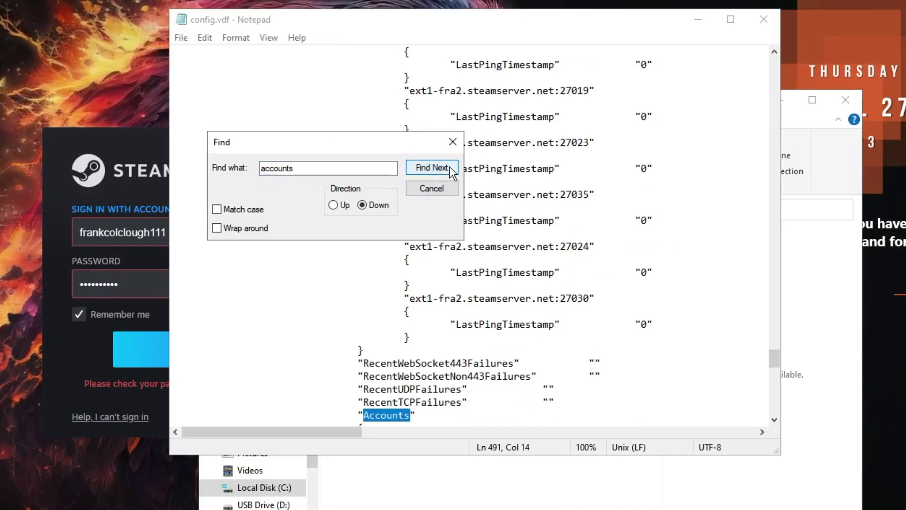
{"action": "left_click", "coordinate": [452, 142]}
Step: Select the account username under Accounts and copy it
{"action": "scroll", "coordinate": [399, 415], "scroll_direction": "down", "scroll_amount": 1}
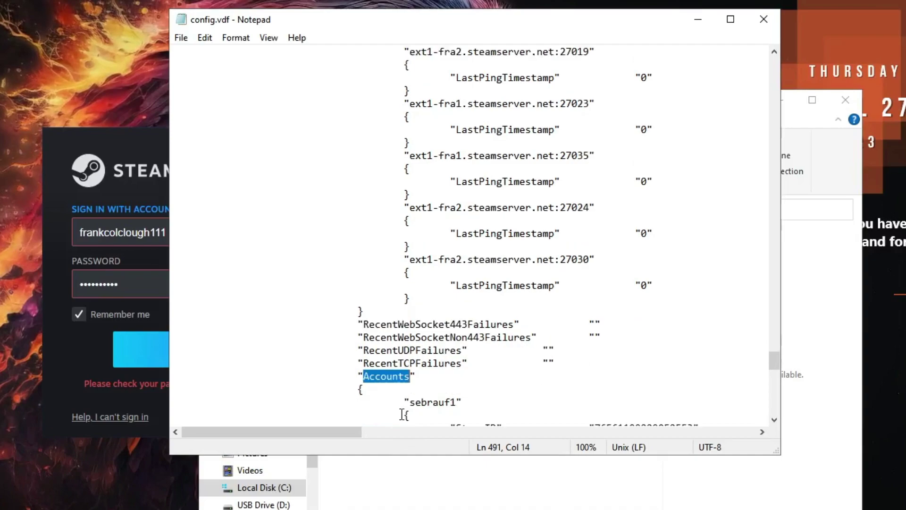
{"action": "scroll", "coordinate": [381, 337], "scroll_direction": "down", "scroll_amount": 1}
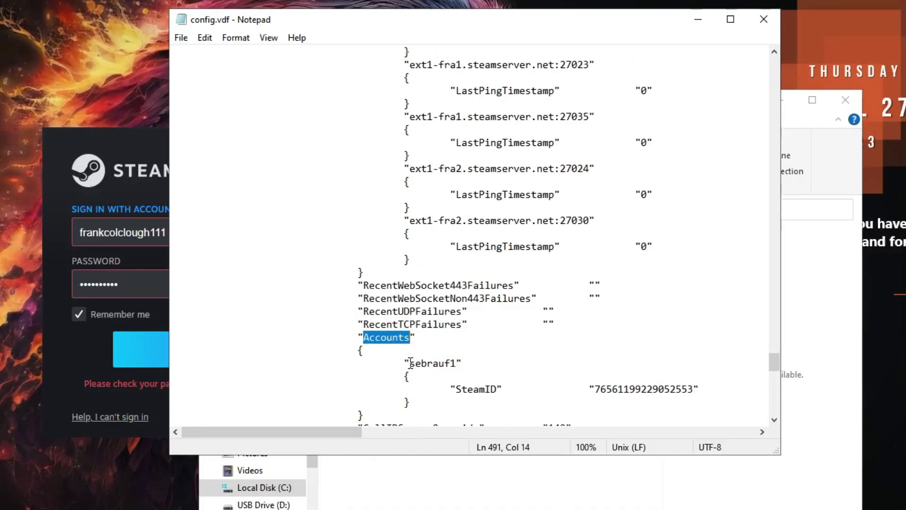
{"action": "left_click_drag", "start_coordinate": [414, 362], "coordinate": [456, 366]}
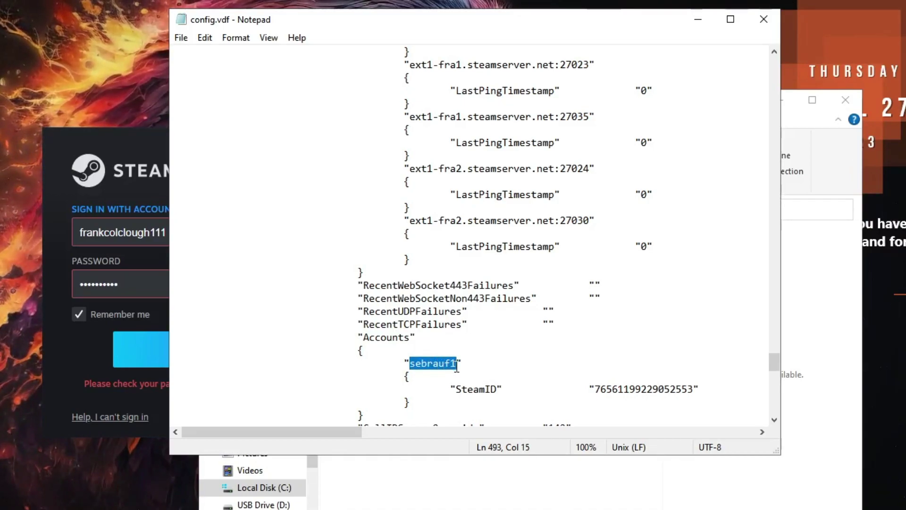
{"action": "right_click", "coordinate": [440, 363]}
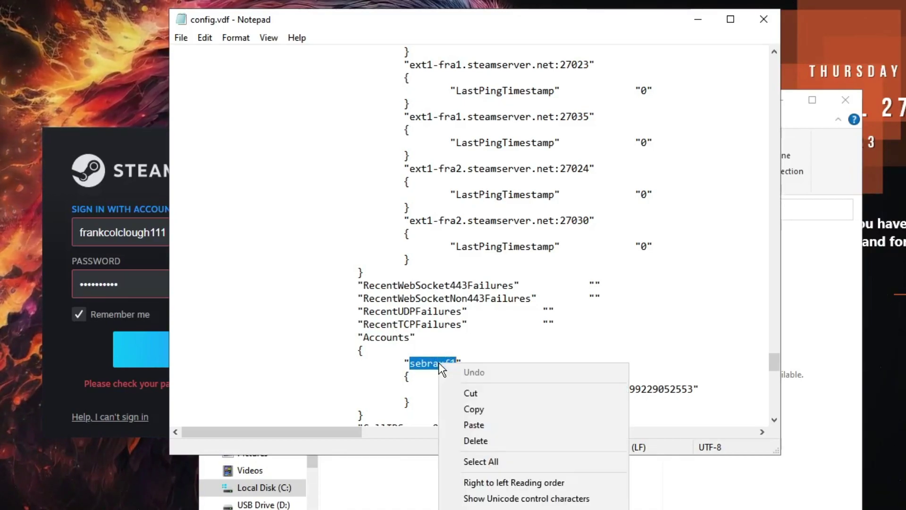
{"action": "left_click", "coordinate": [476, 406]}
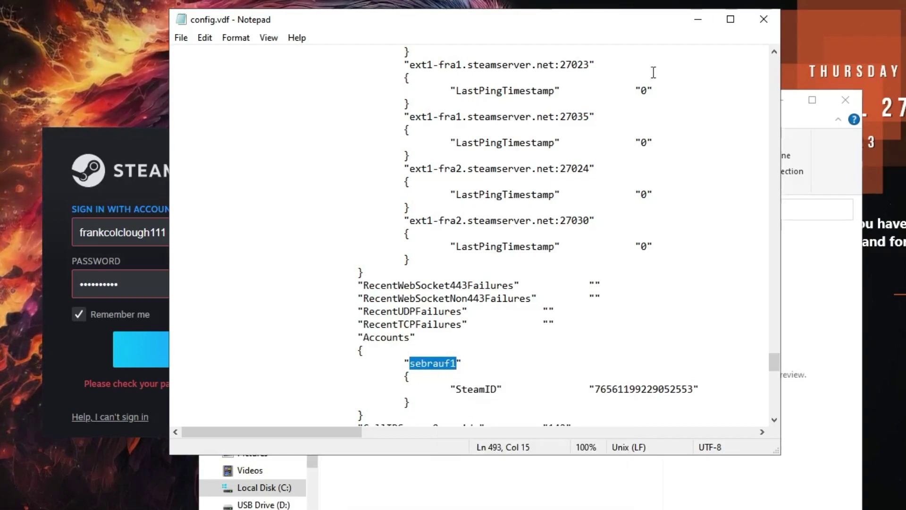
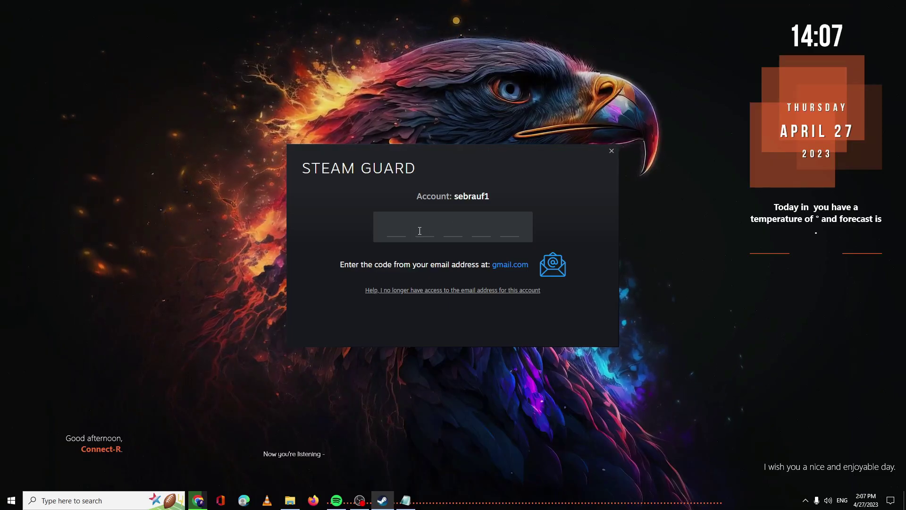
Step: Find the login code in the Gmail message and enter it at the Steam Guard prompt
{"action": "left_click", "coordinate": [198, 500]}
{"action": "scroll", "coordinate": [322, 156], "scroll_direction": "down", "scroll_amount": 5}
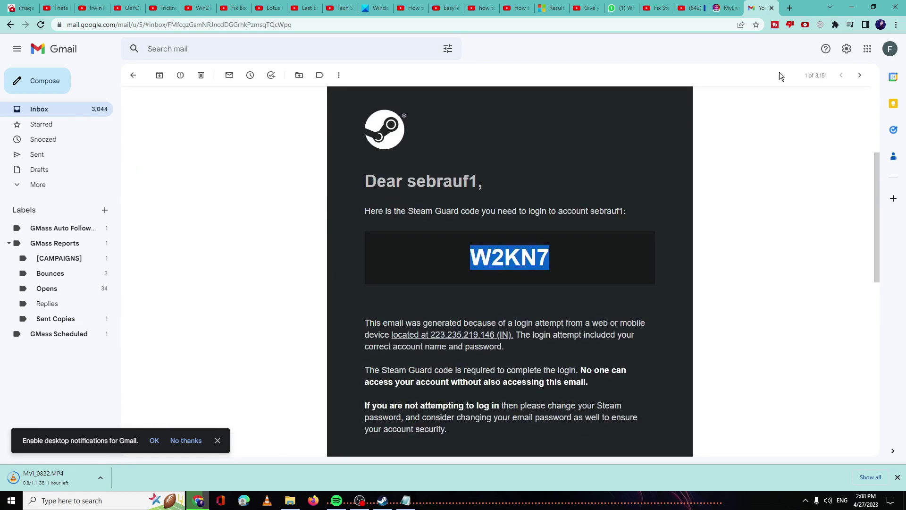
{"action": "key", "text": "alt+Tab"}
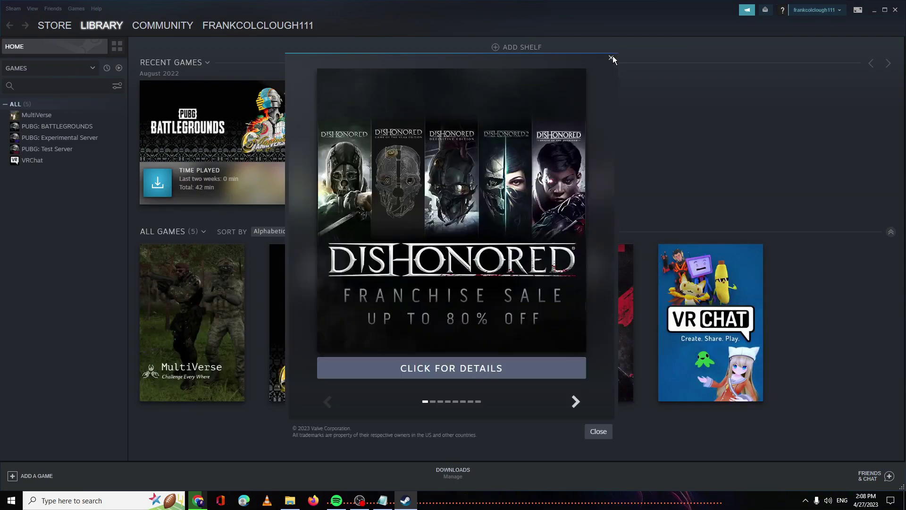
Step: Close the Dishonored franchise sale popup to reveal the five-game library
{"action": "left_click", "coordinate": [612, 57]}
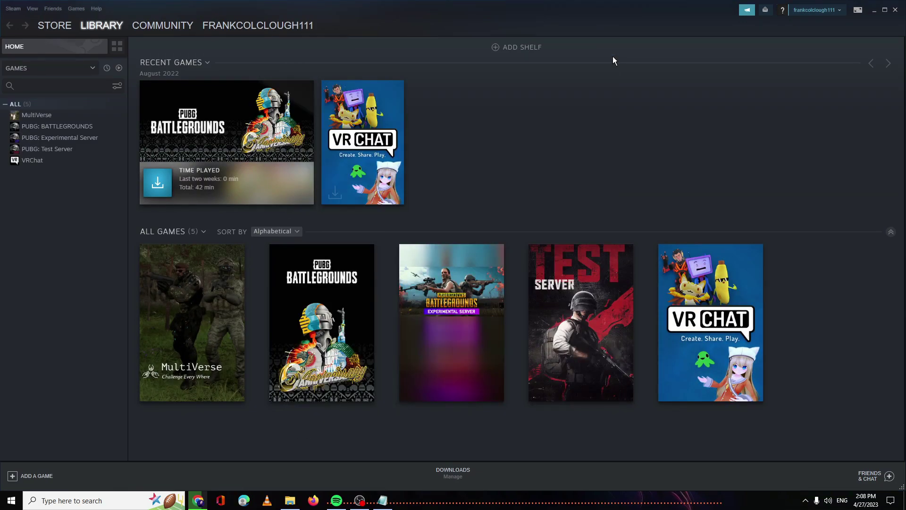